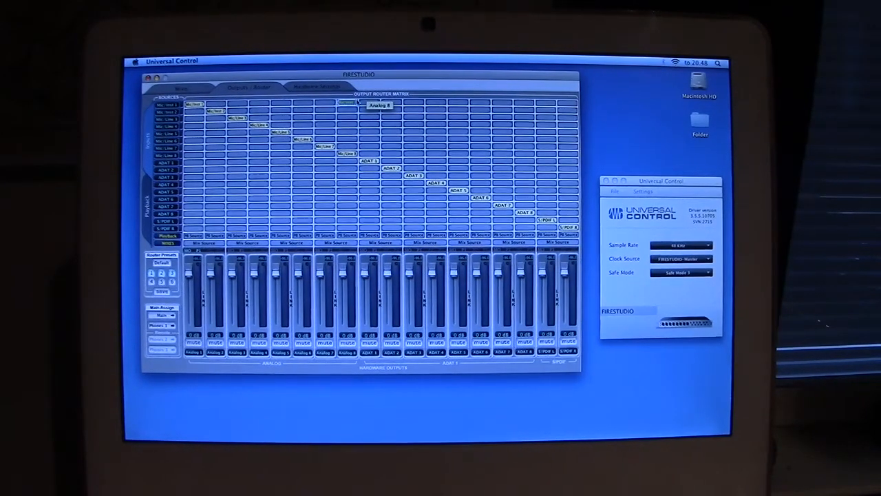
Review the FireStudio hardware settings and firmware versions, then return to the mixer page
{"action": "left_click", "coordinate": [313, 89]}
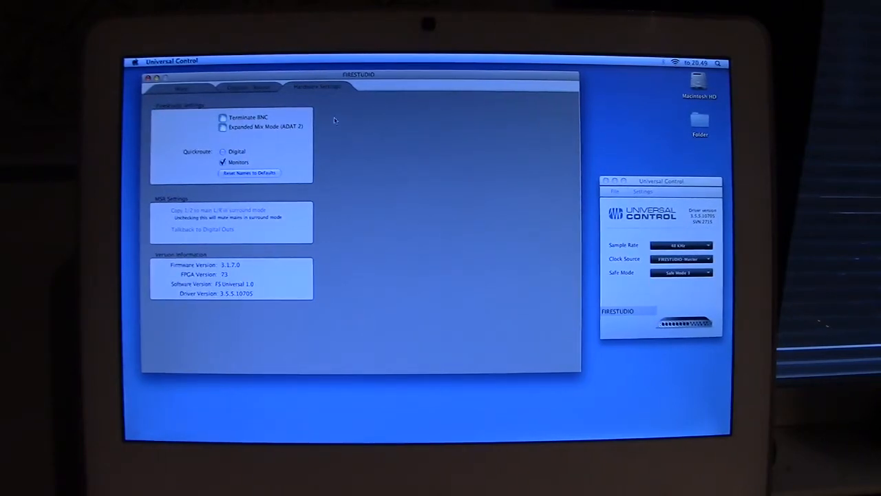
{"action": "left_click", "coordinate": [254, 90]}
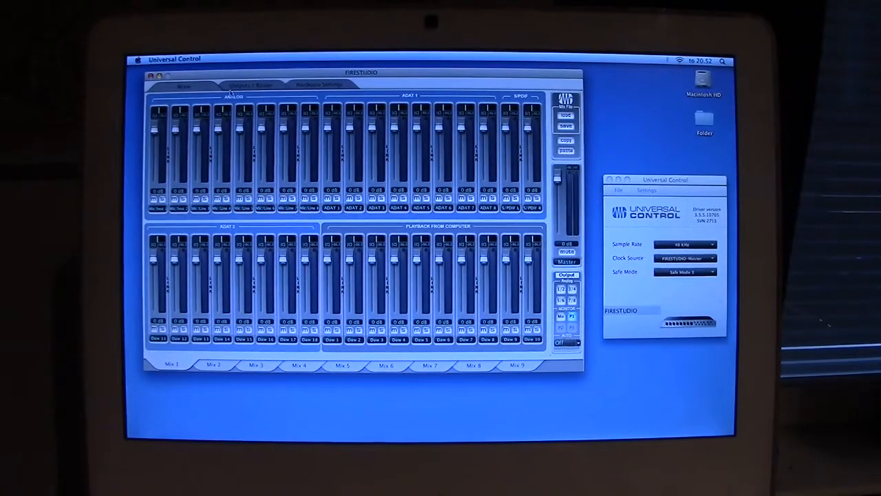
{"action": "left_click", "coordinate": [239, 86]}
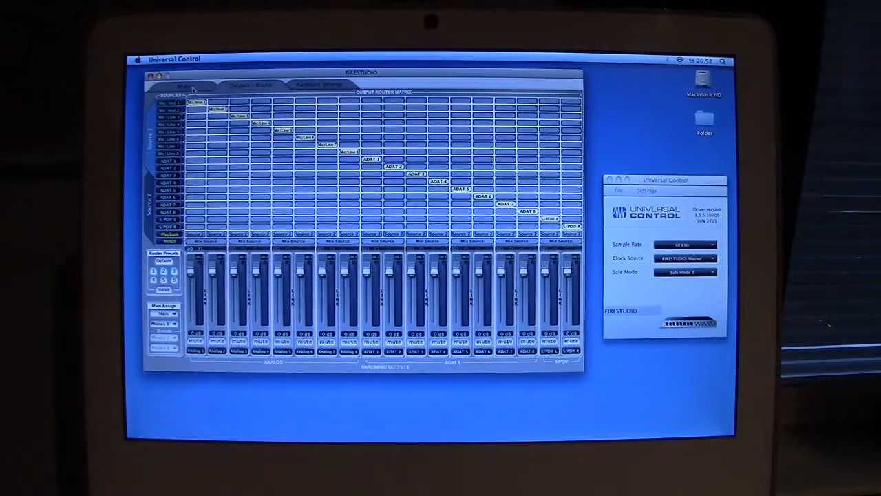
{"action": "left_click", "coordinate": [195, 87]}
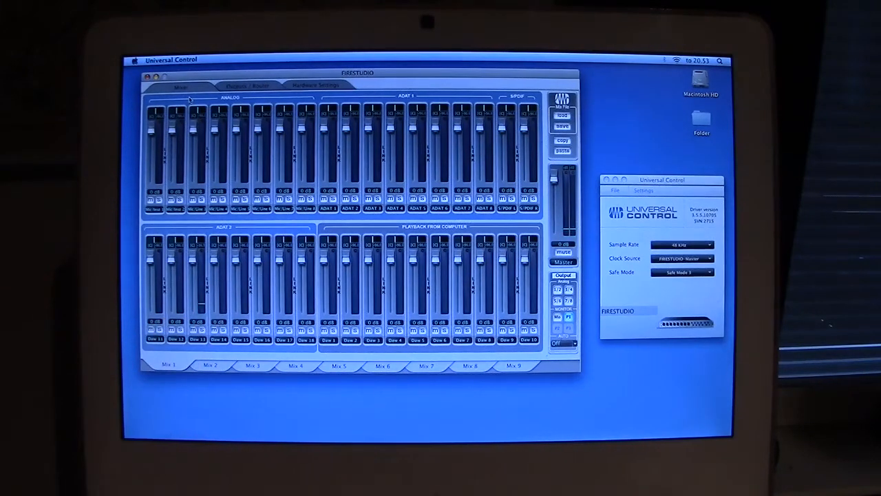
Reset the FireStudio Outputs/Router matrix to a router preset after a glance at Hardware Settings
{"action": "left_click", "coordinate": [248, 85]}
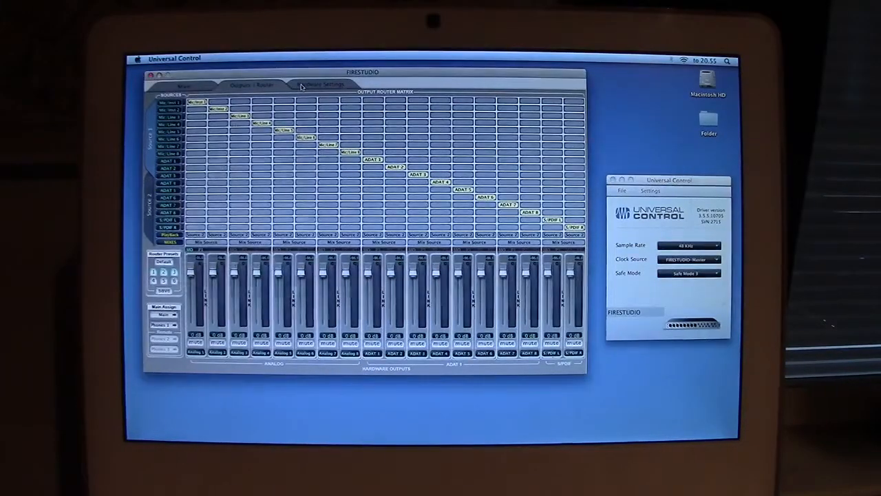
{"action": "left_click", "coordinate": [301, 86]}
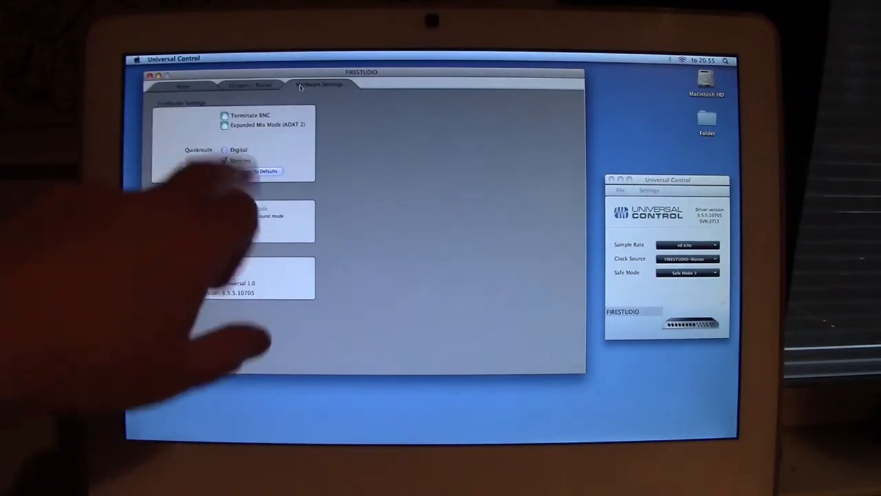
{"action": "left_click", "coordinate": [251, 85]}
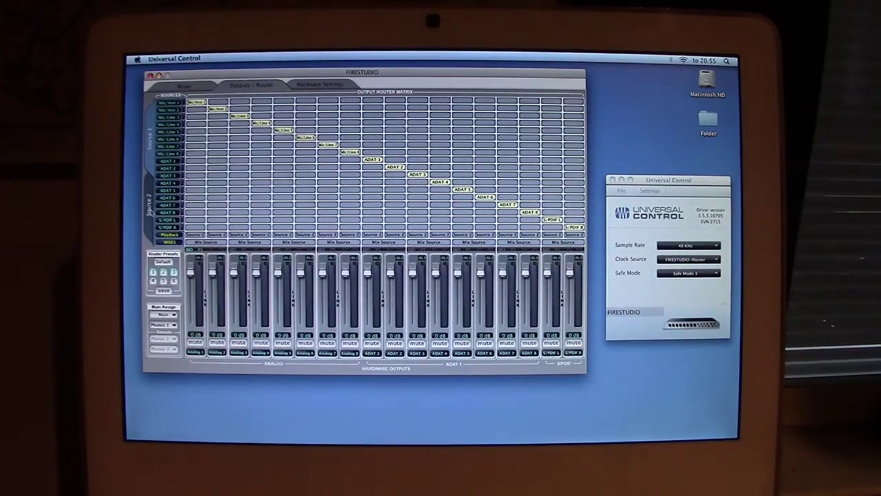
{"action": "left_click", "coordinate": [163, 262]}
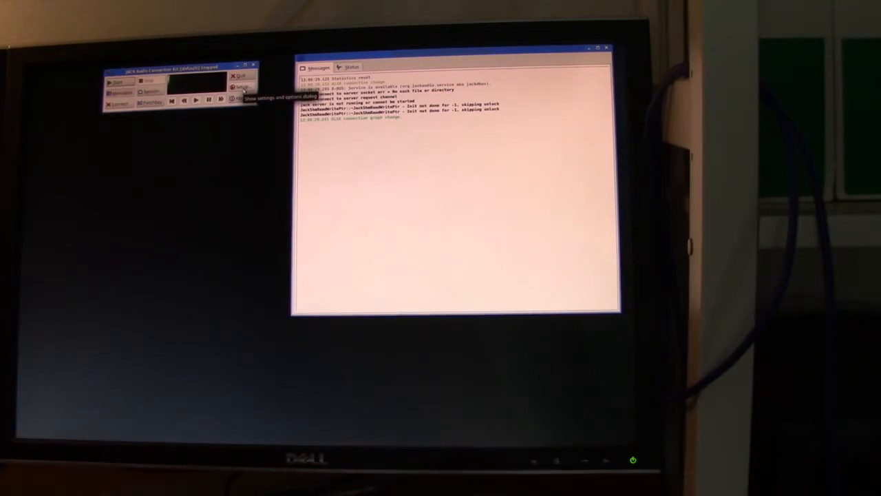
In the JACK Setup parameters, choose the ALSA audio driver
{"action": "left_click", "coordinate": [244, 88]}
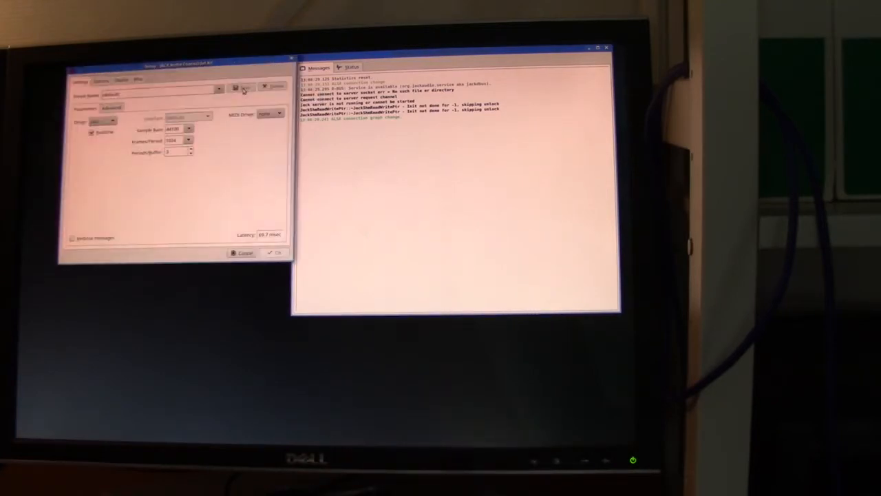
{"action": "left_click_drag", "start_coordinate": [216, 66], "coordinate": [196, 131]}
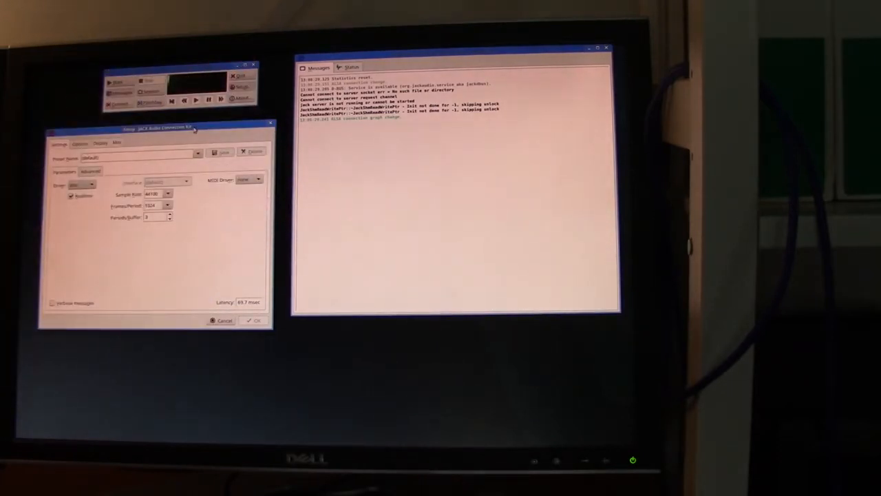
{"action": "left_click_drag", "start_coordinate": [195, 130], "coordinate": [203, 121]}
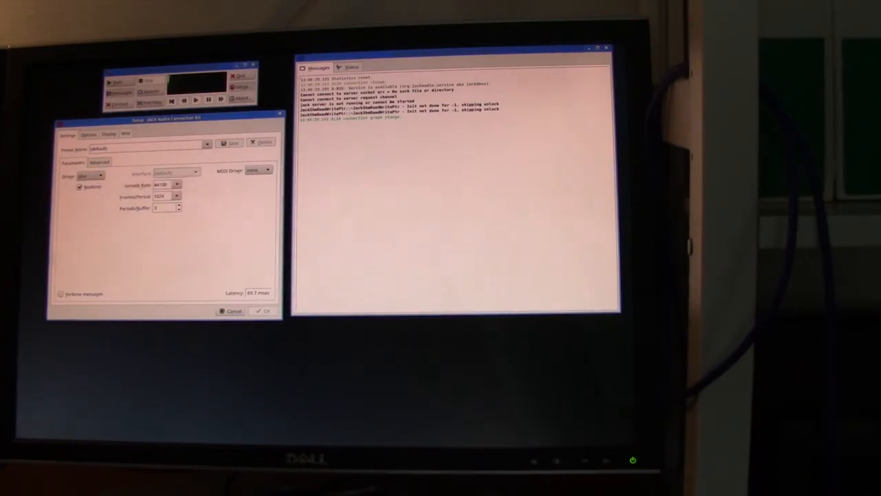
{"action": "left_click", "coordinate": [102, 178]}
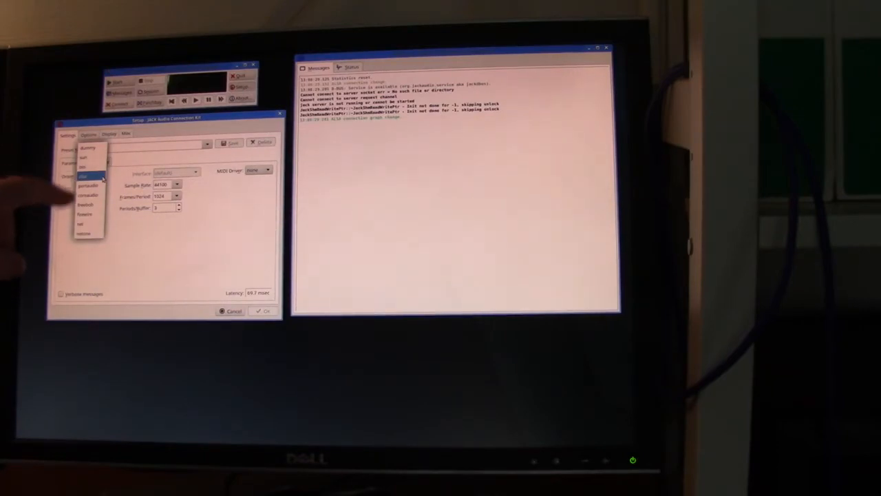
{"action": "left_click", "coordinate": [139, 238]}
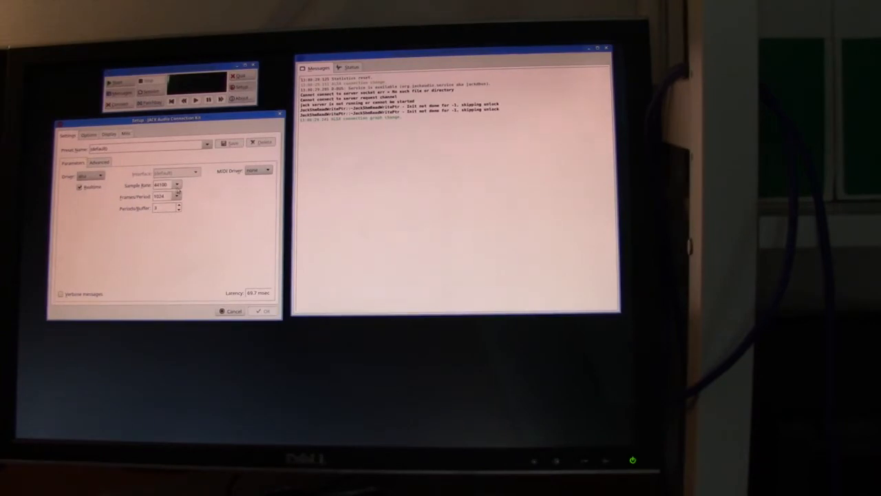
Set the JACK sample rate to 48000 Hz
{"action": "left_click", "coordinate": [177, 186]}
{"action": "left_click", "coordinate": [175, 214]}
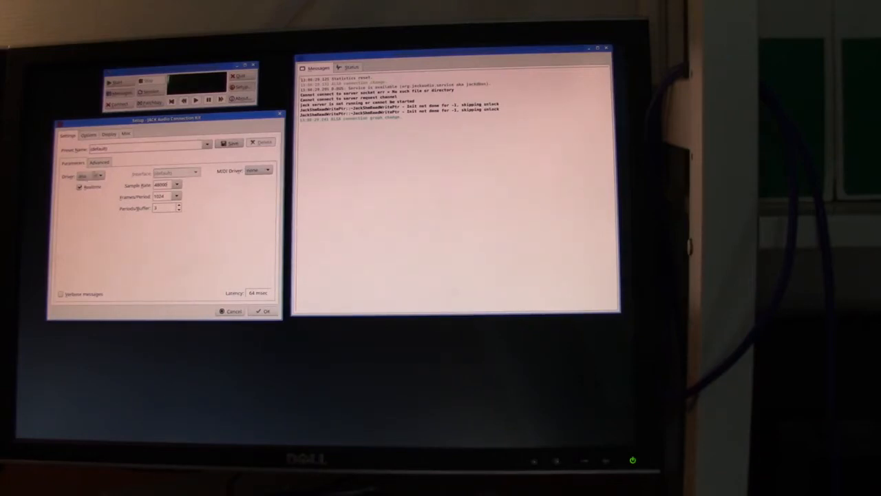
In the Advanced settings, select hw:FIRESTUDIO as both the output and input device
{"action": "left_click", "coordinate": [98, 162]}
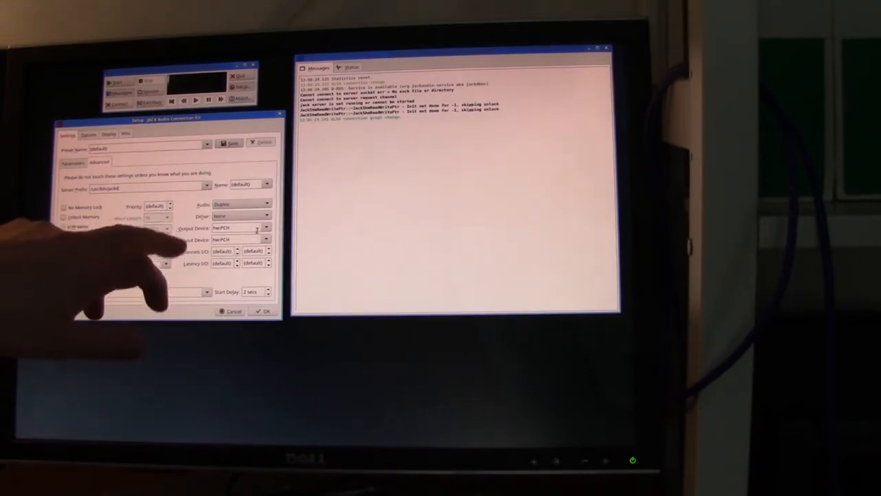
{"action": "left_click", "coordinate": [266, 228]}
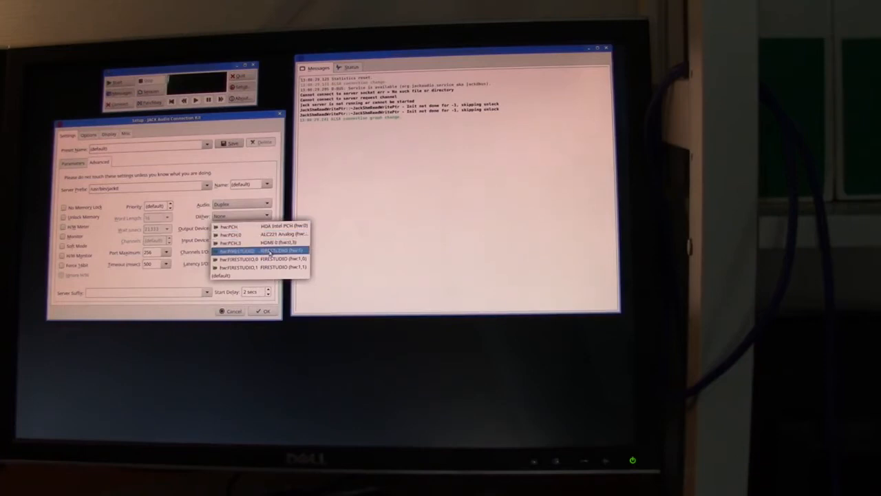
{"action": "left_click", "coordinate": [270, 252]}
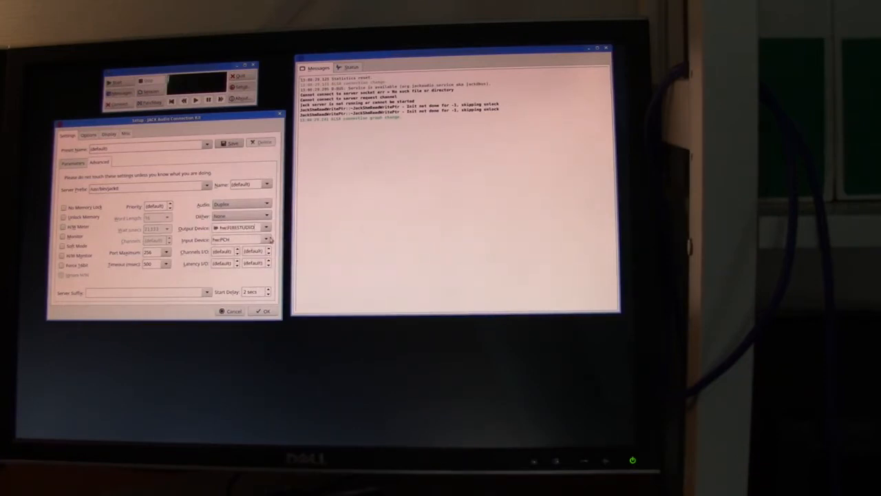
{"action": "left_click", "coordinate": [268, 240]}
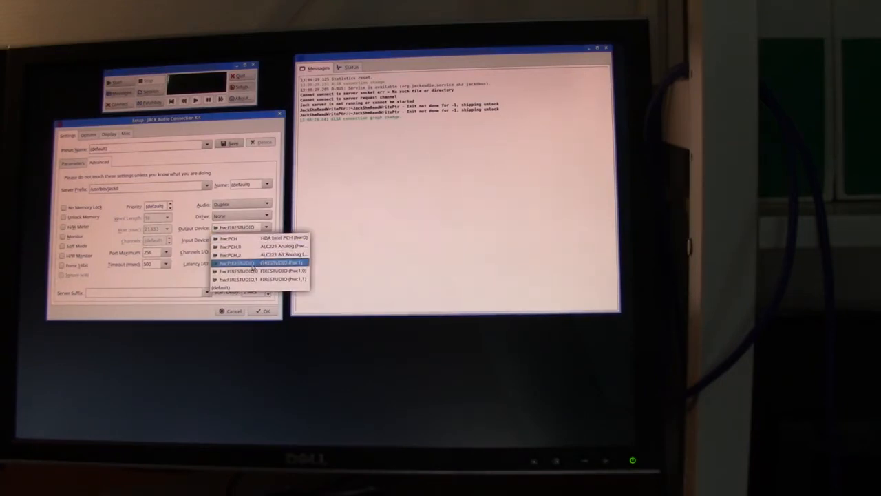
{"action": "left_click", "coordinate": [253, 263]}
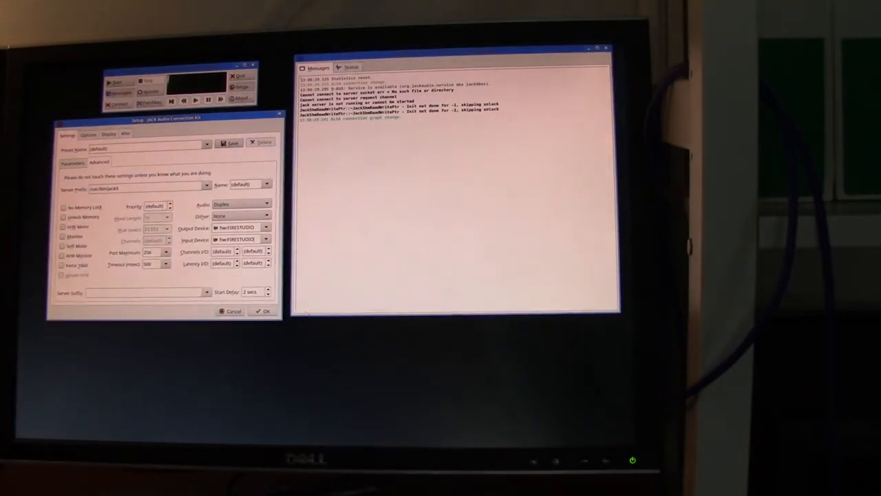
Accept the new JACK settings so the server runs with the FireStudio ports
{"action": "left_click", "coordinate": [263, 312]}
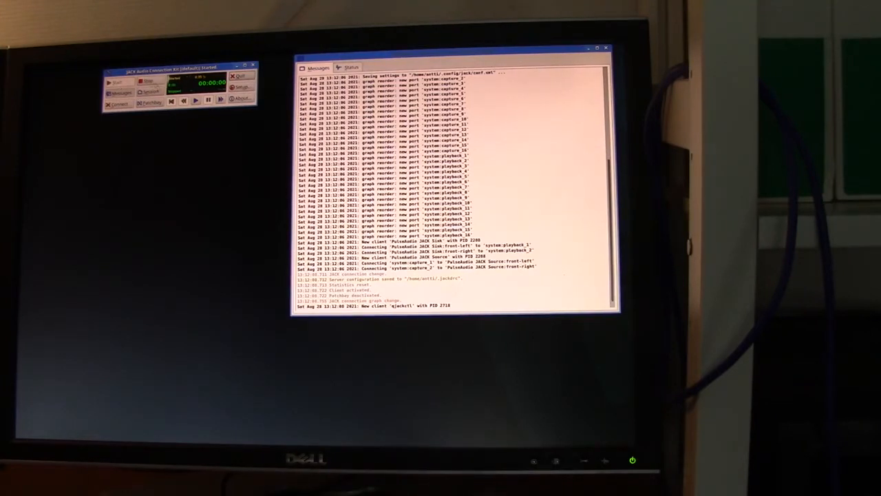
{"action": "scroll", "coordinate": [427, 165], "scroll_direction": "up", "scroll_amount": 3}
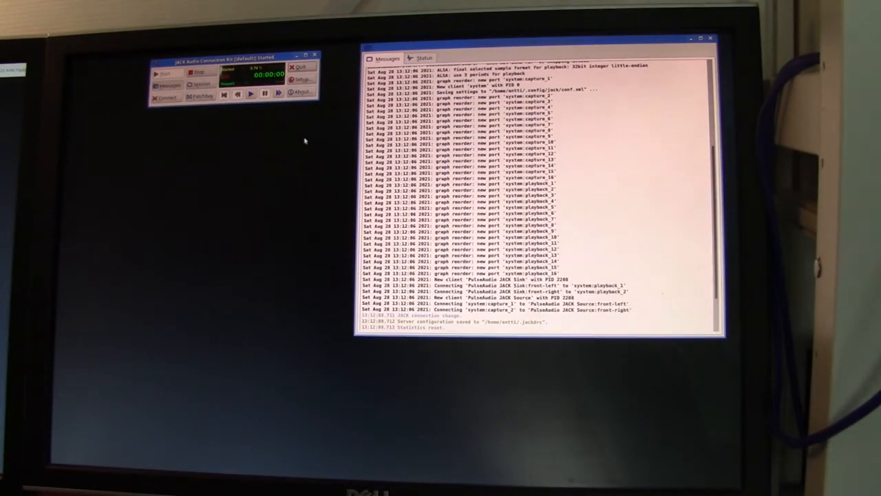
{"action": "left_click", "coordinate": [302, 81]}
{"action": "left_click_drag", "start_coordinate": [301, 54], "coordinate": [293, 115]}
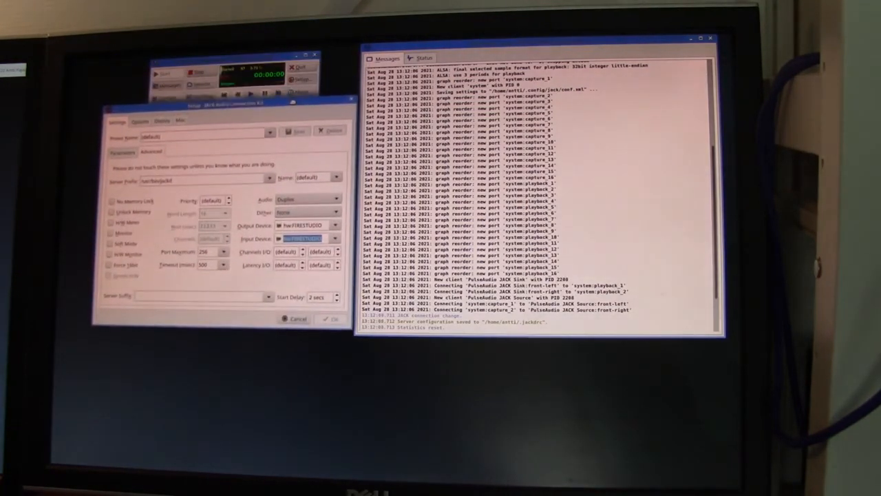